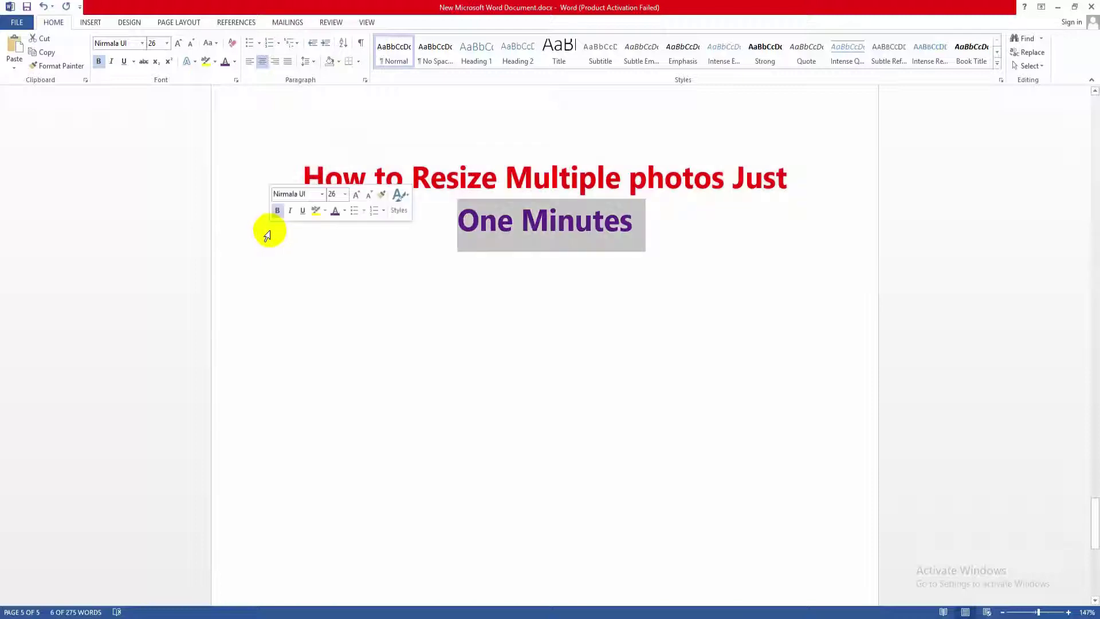
Read through the heading "How to Resize Multiple photos Just One Minutes" in the document, selecting its text.
left_click(384, 177)
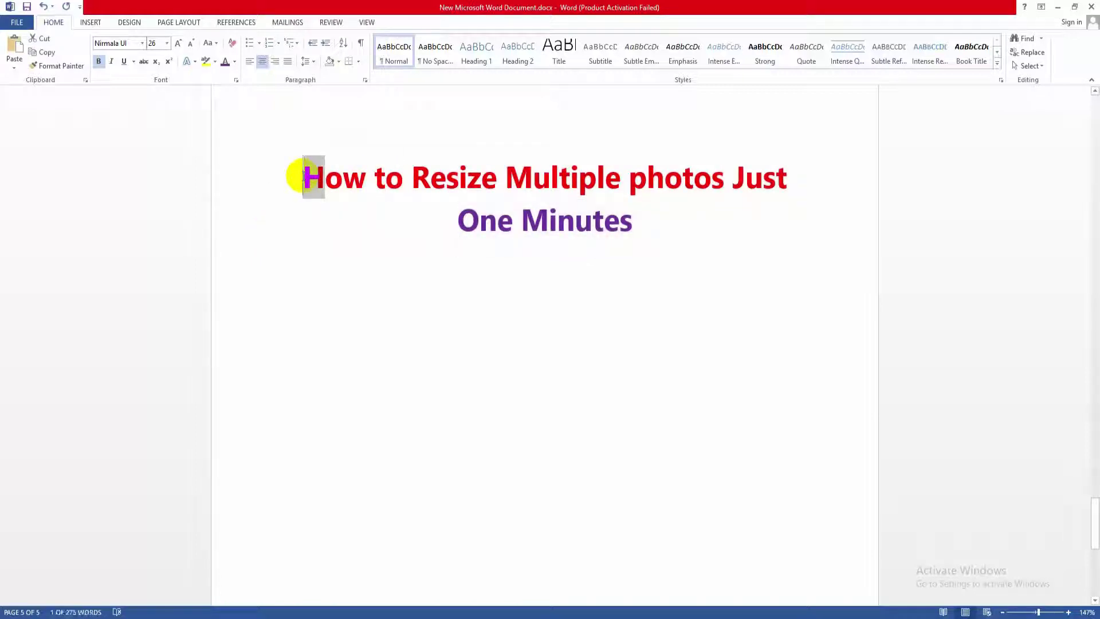
key("shift+Right")
key("shift+Right")
key("shift+Right")
key("shift+Right")
key("shift+Right")
key("shift+Right")
key("shift+Right")
key("shift+Right")
key("shift+Right")
key("shift+Right")
key("shift+Right")
key("shift+Right")
key("shift+Right")
key("shift+Right")
key("shift+Right")
key("shift+Right")
key("shift+Right")
key("shift+Right")
key("shift+Right")
key("shift+Right")
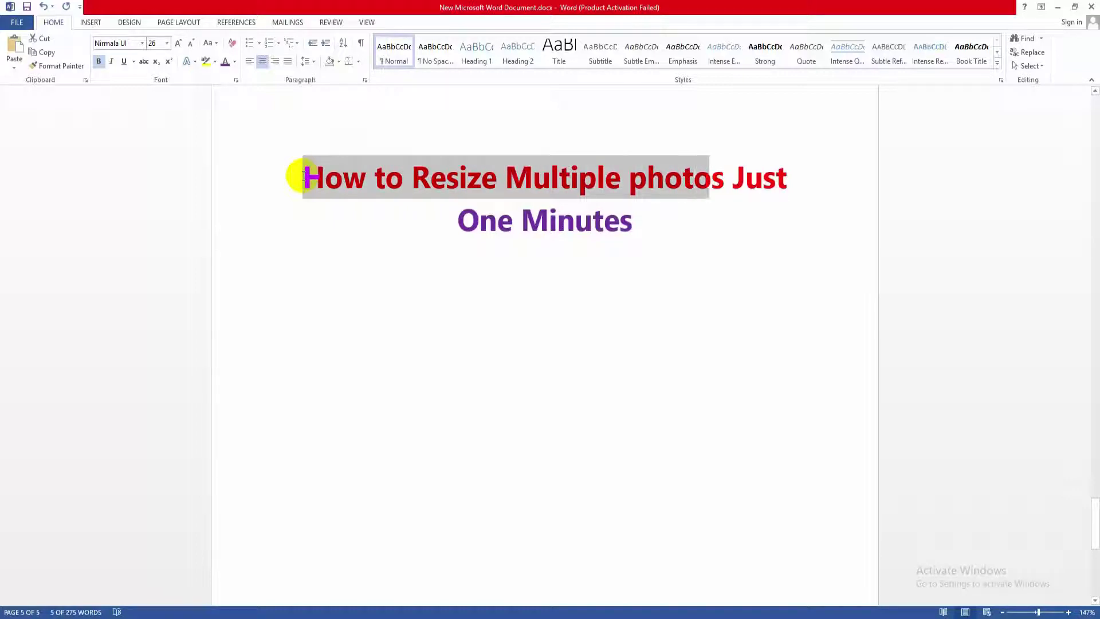
key("shift+Right")
key("shift+Right")
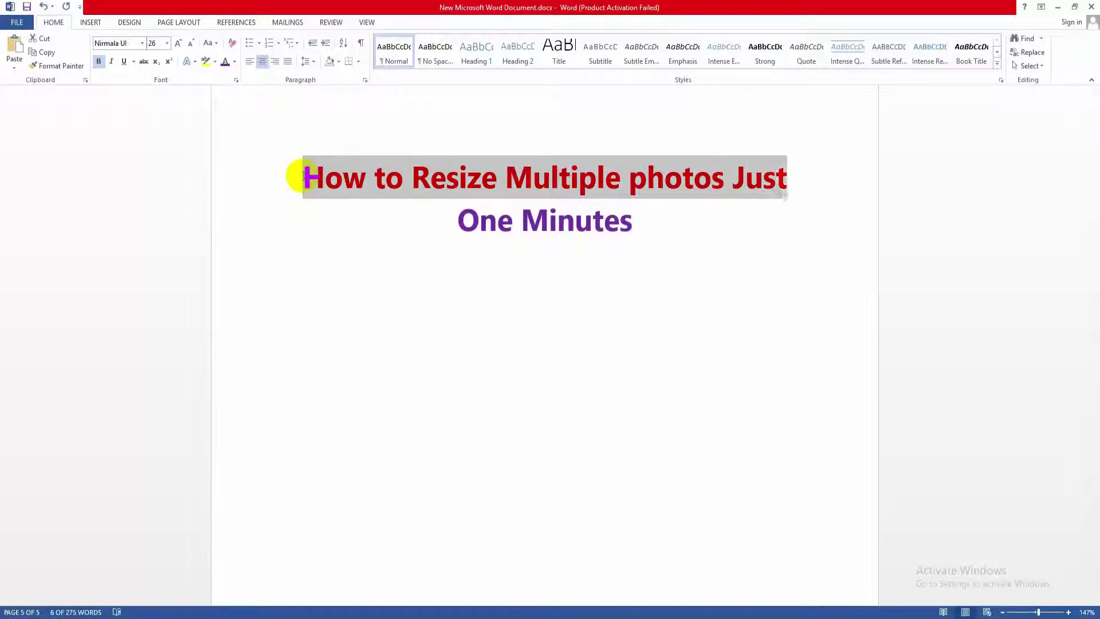
key("shift+Down")
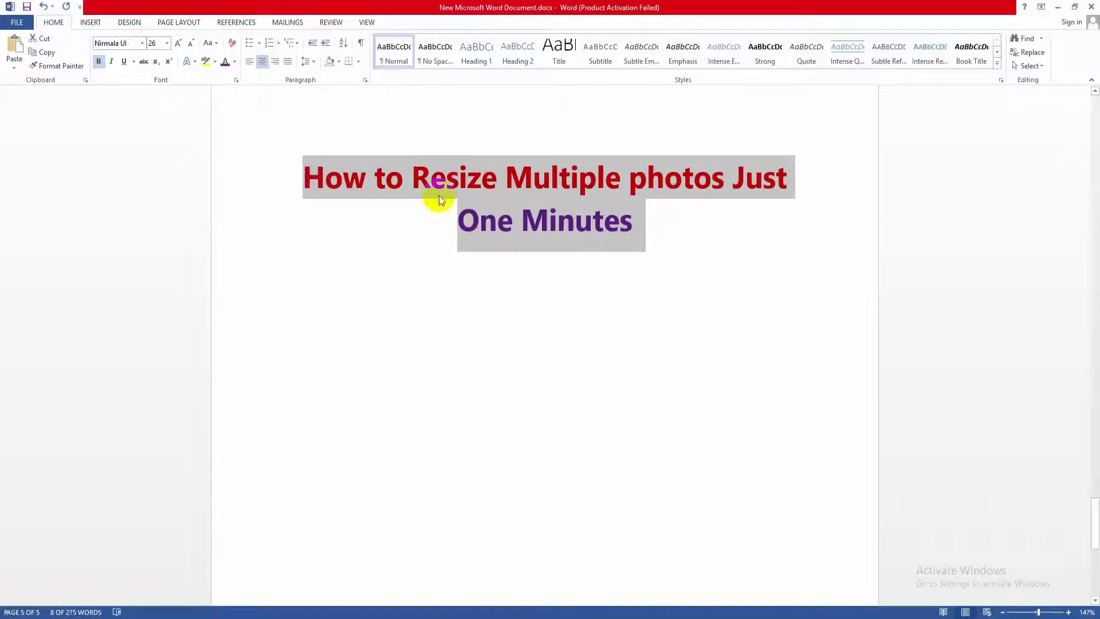
left_click(476, 217)
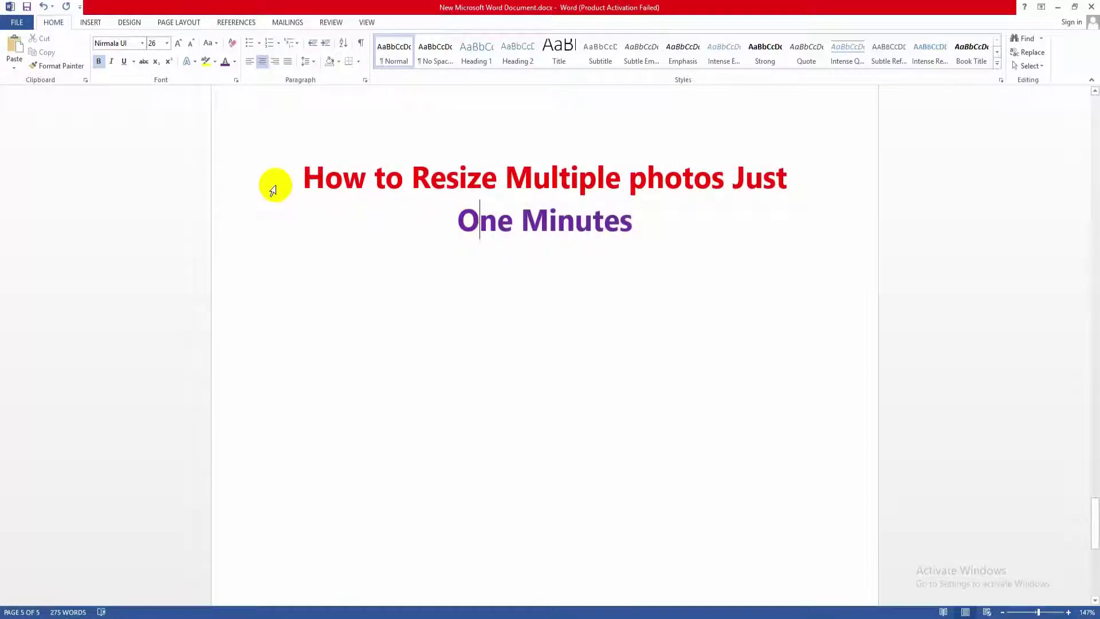
left_click_drag(274, 190, 274, 221)
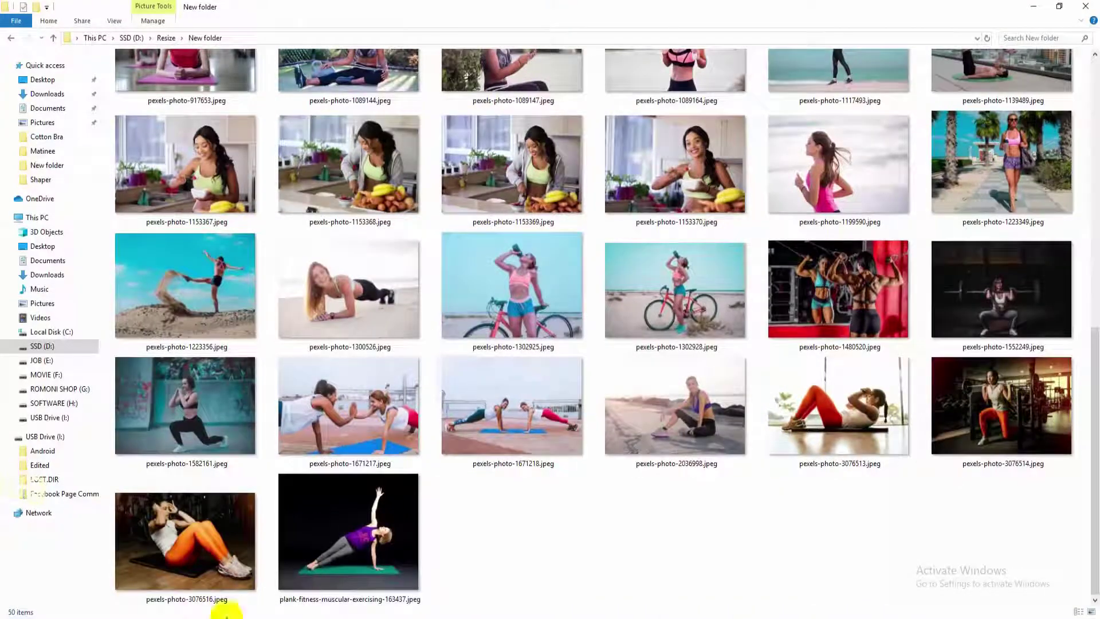
Look through the original photos in D:\Resize\New folder and return to the parent Resize folder.
scroll(572, 428, "up", 10)
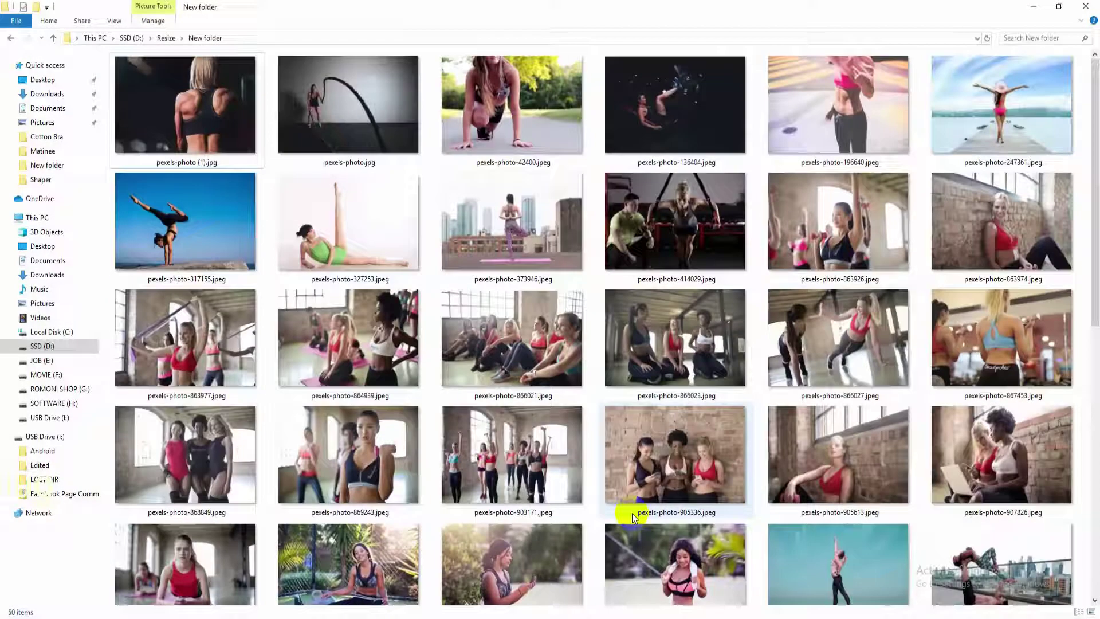
scroll(500, 252, "down", 10)
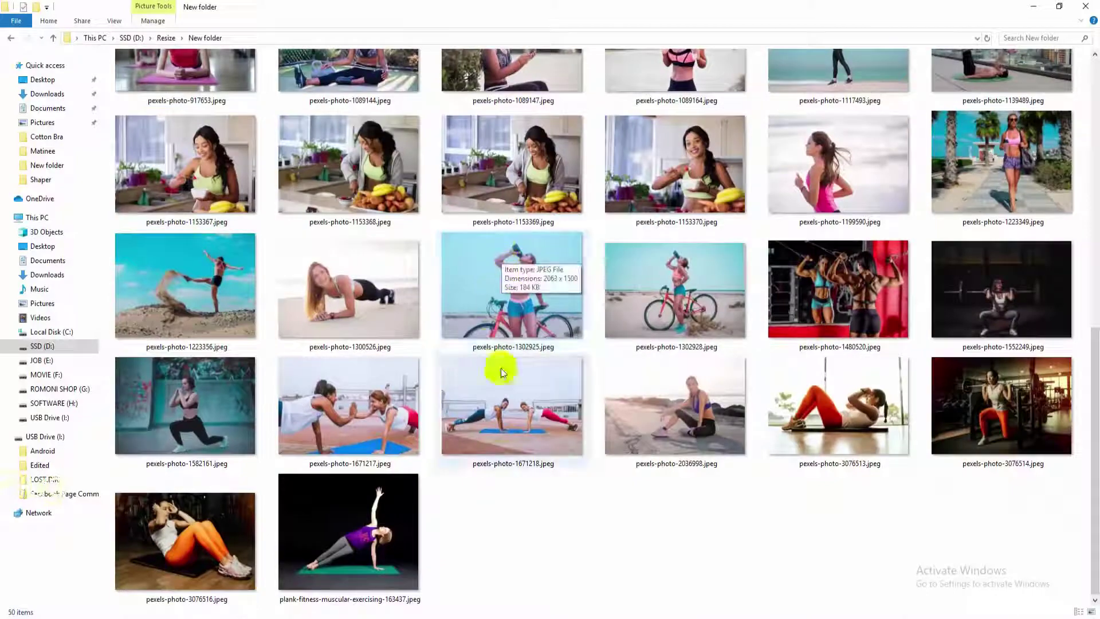
left_click(165, 38)
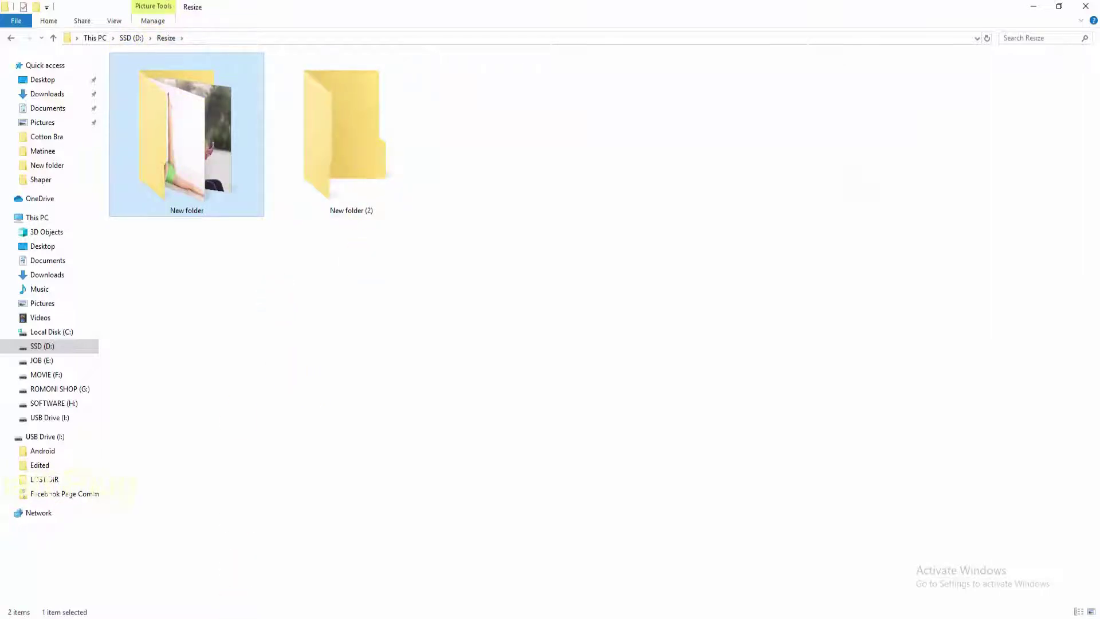
Switch to Photoshop and start the Image Processor script.
mouse_move(238, 617)
left_click(252, 564)
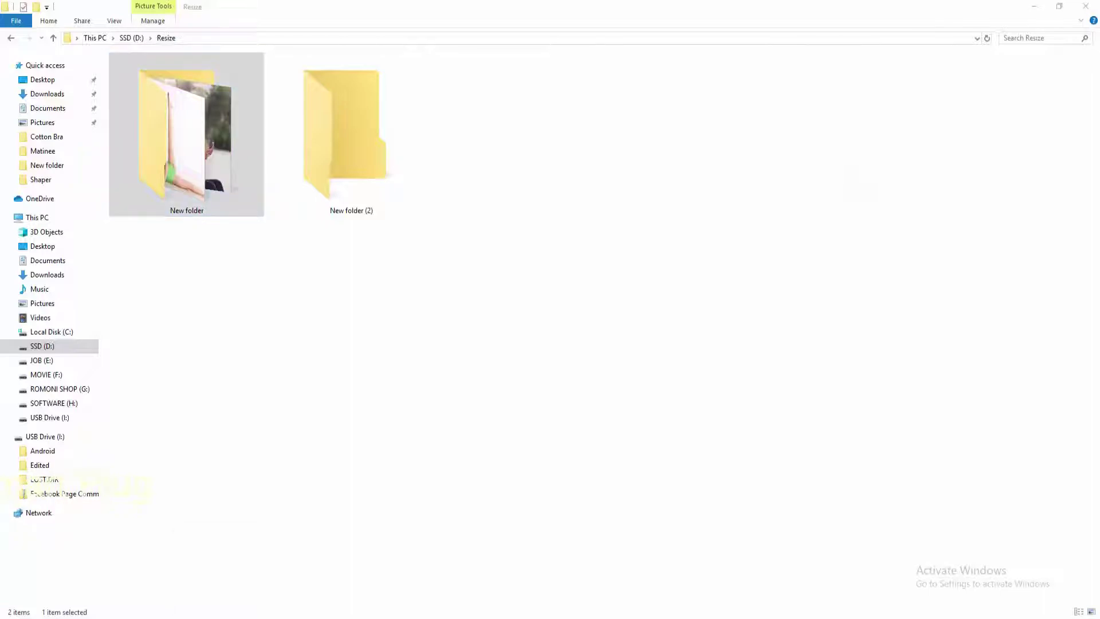
left_click(270, 7)
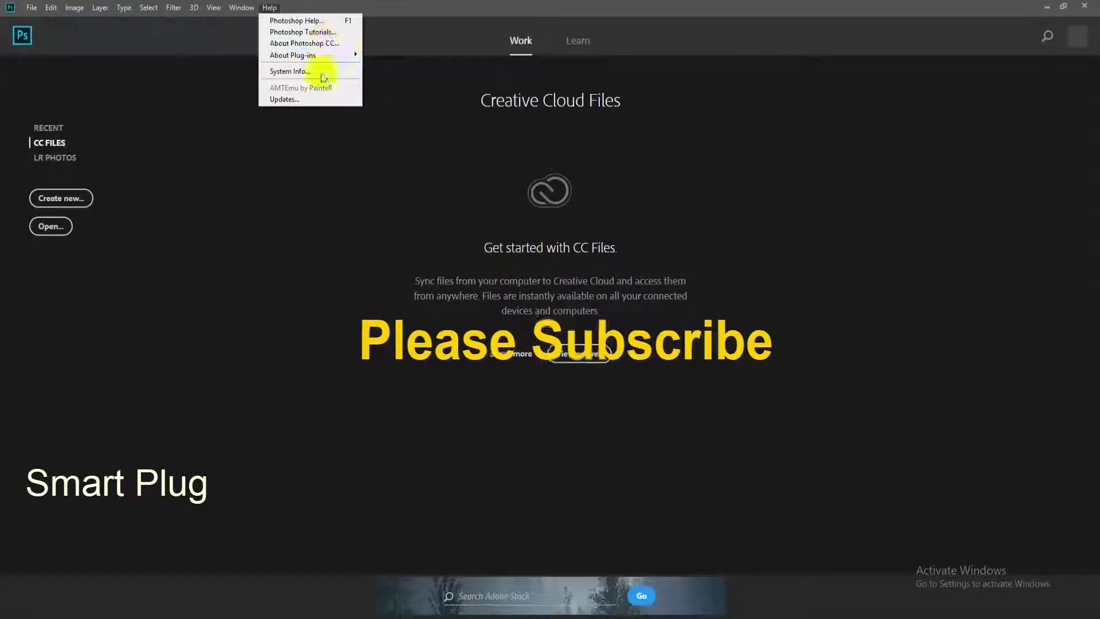
left_click(156, 117)
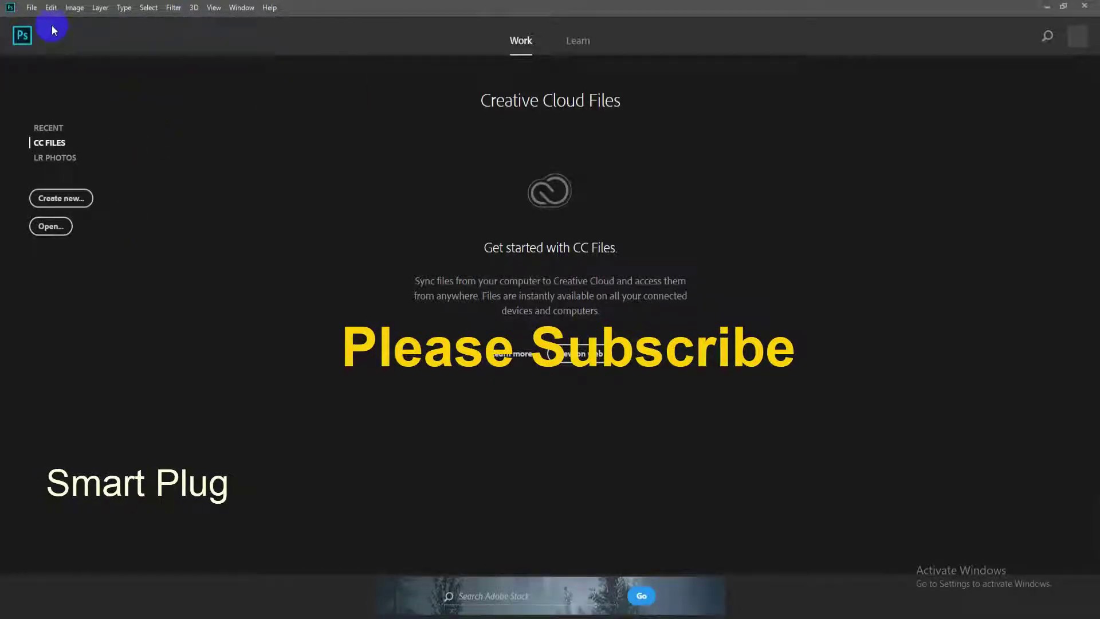
left_click(31, 8)
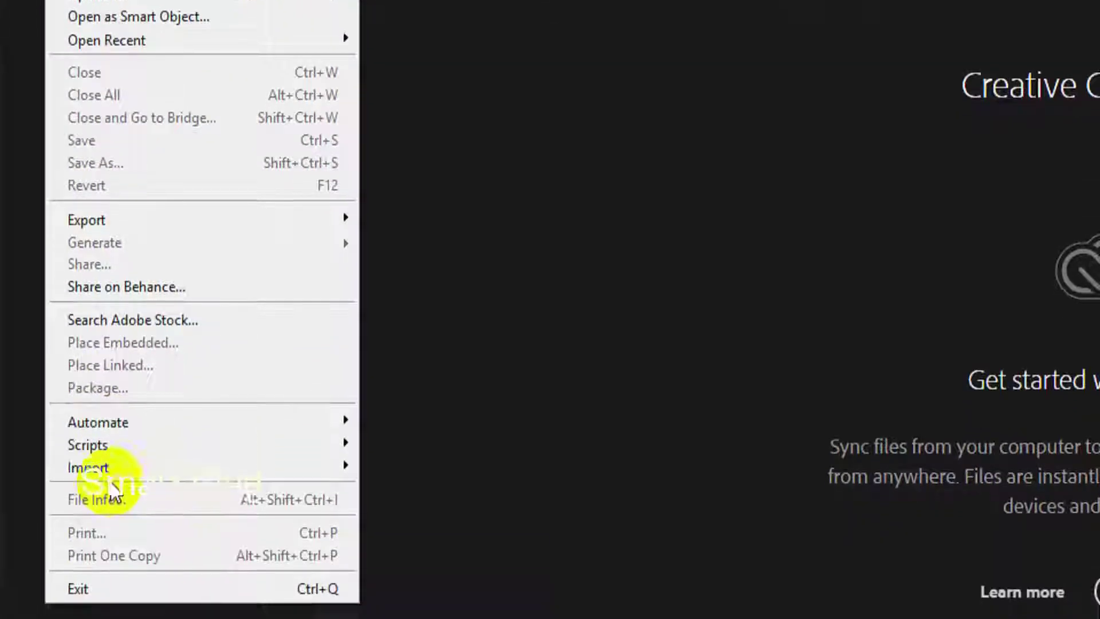
mouse_move(126, 538)
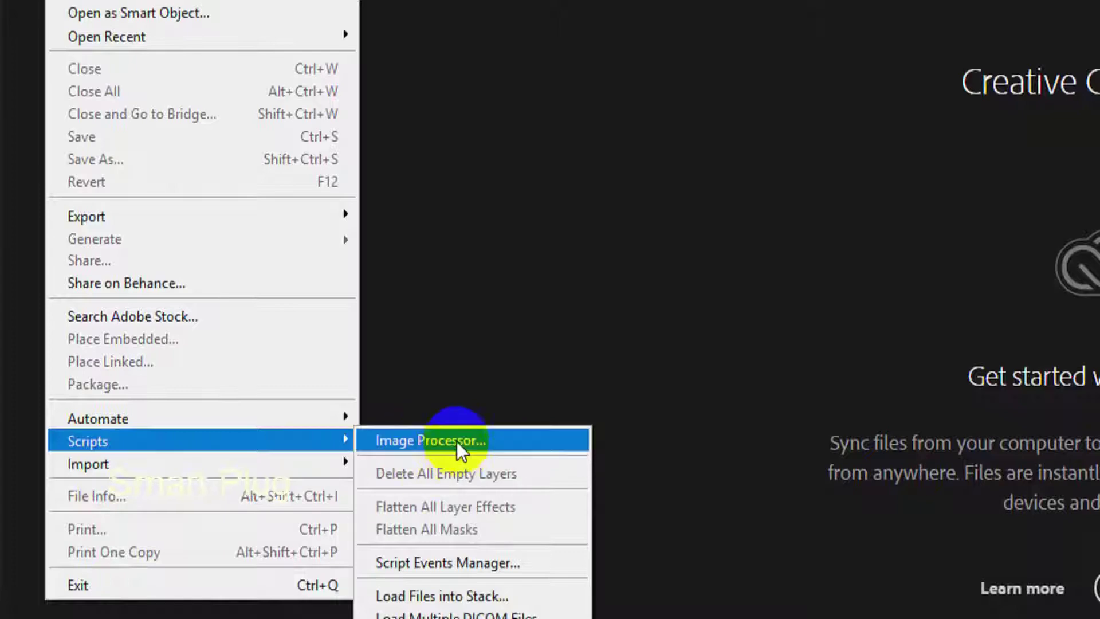
left_click(438, 443)
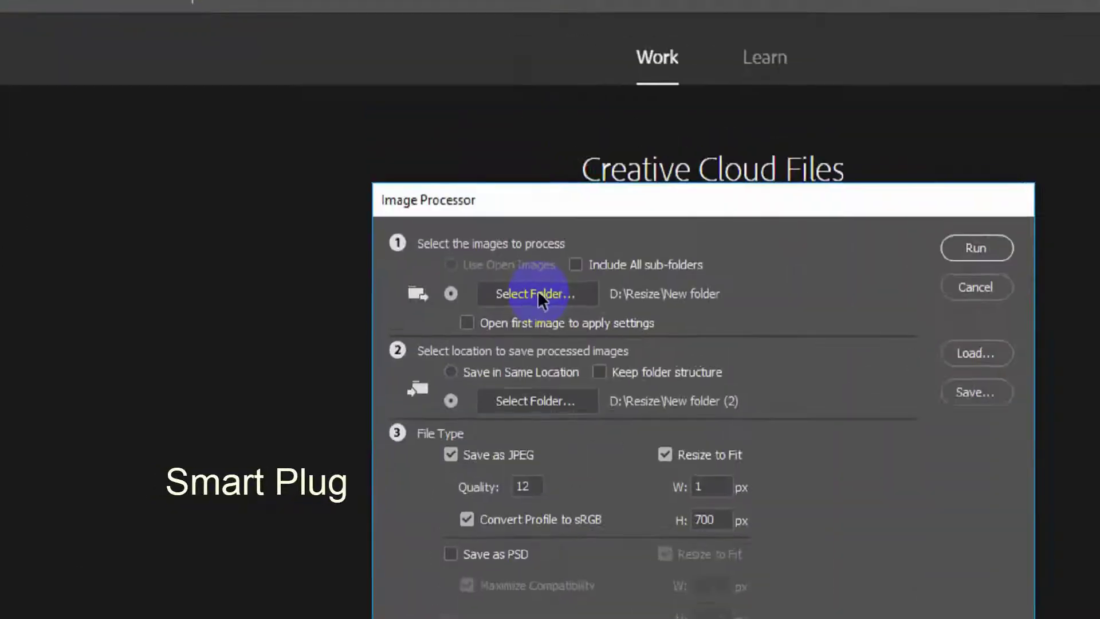
Choose D:\Resize\New folder as the source folder of the images to process.
left_click(527, 312)
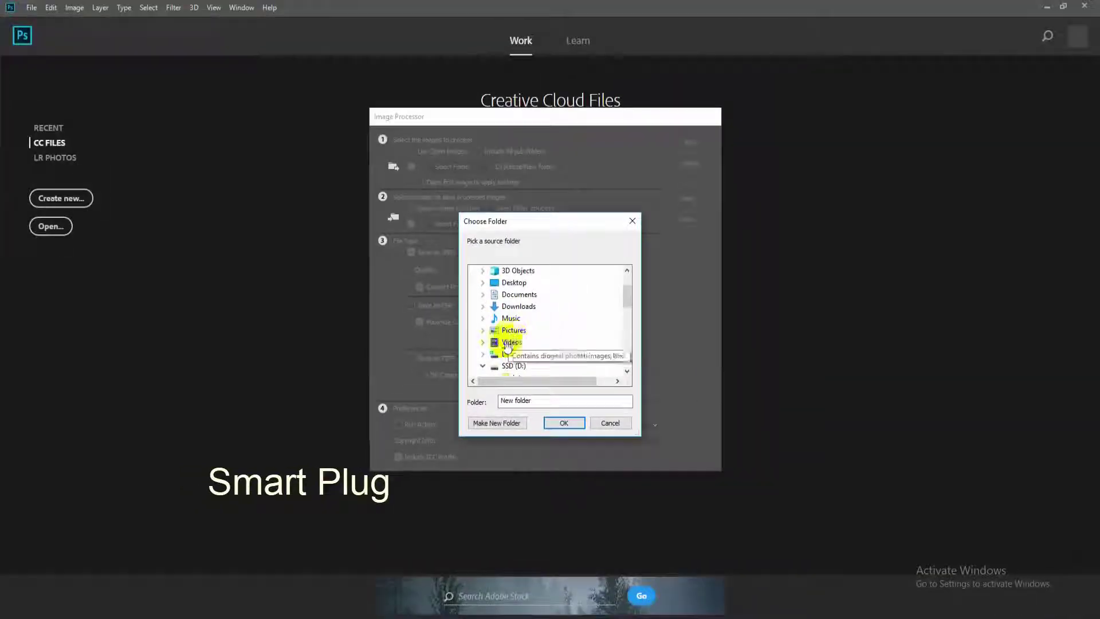
scroll(486, 366, "down", 3)
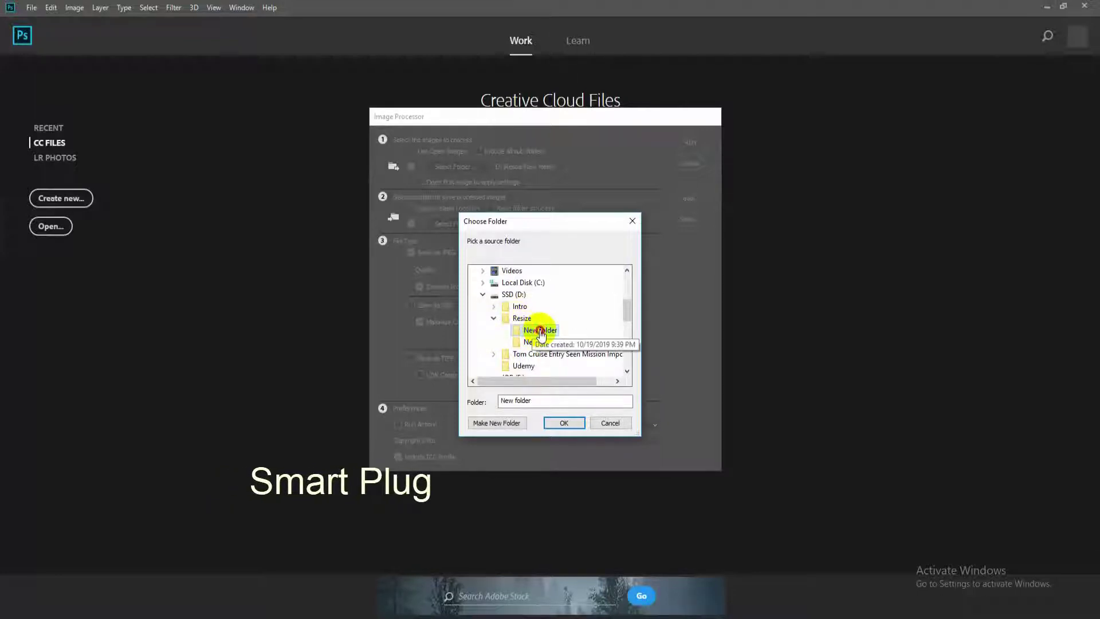
left_click(563, 423)
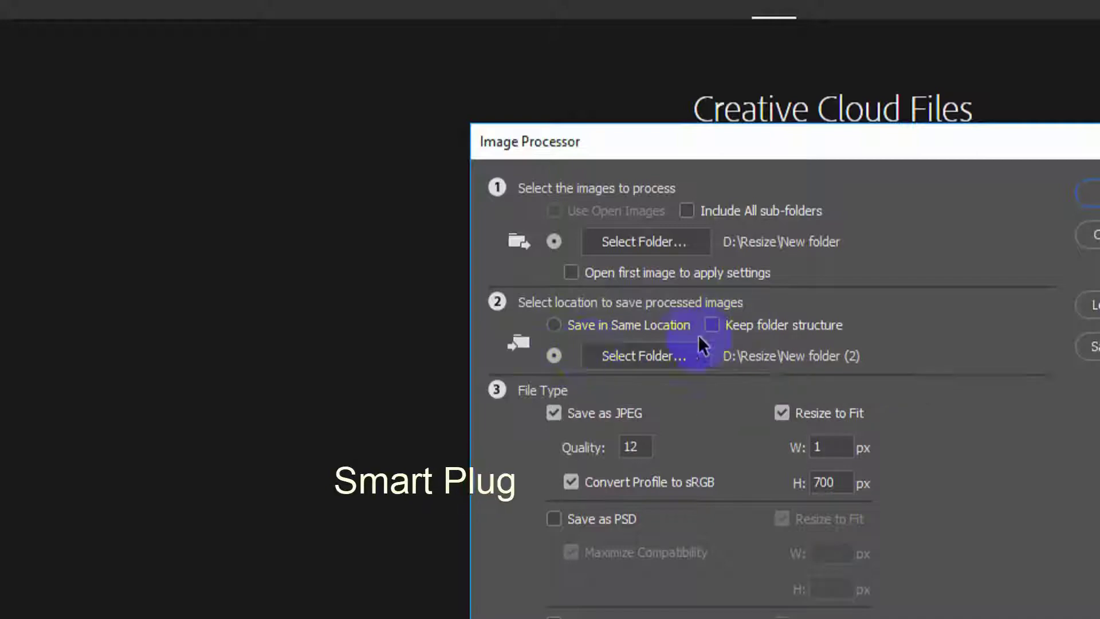
Set D:\Resize\New folder (2) as the destination and run the processing with JPEGs resized to fit 1000 × 700 px.
left_click(634, 358)
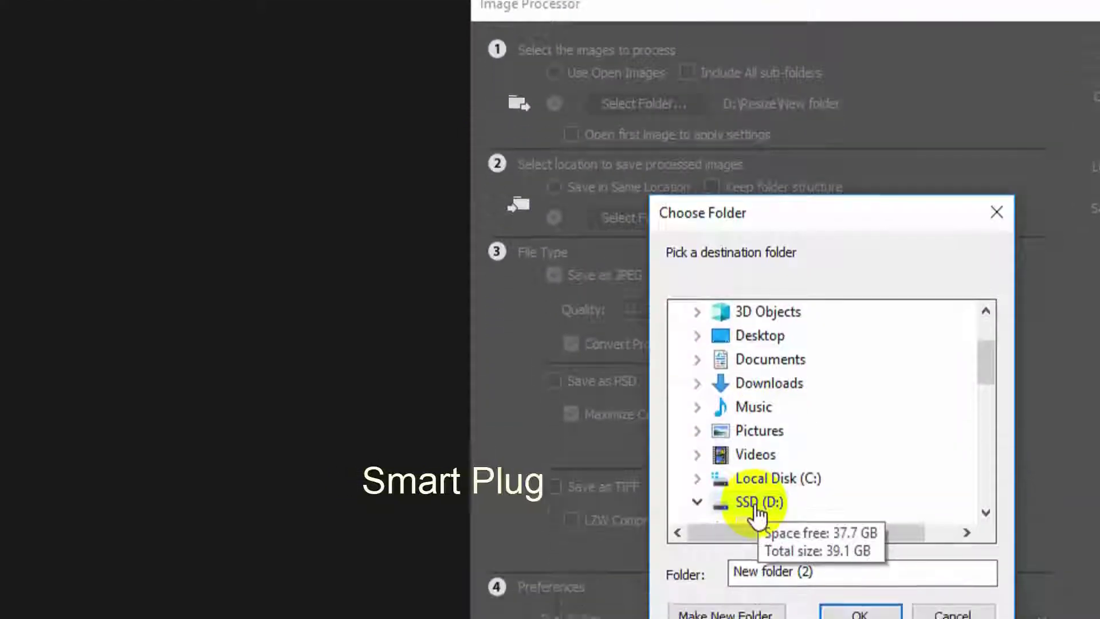
scroll(745, 457, "down", 3)
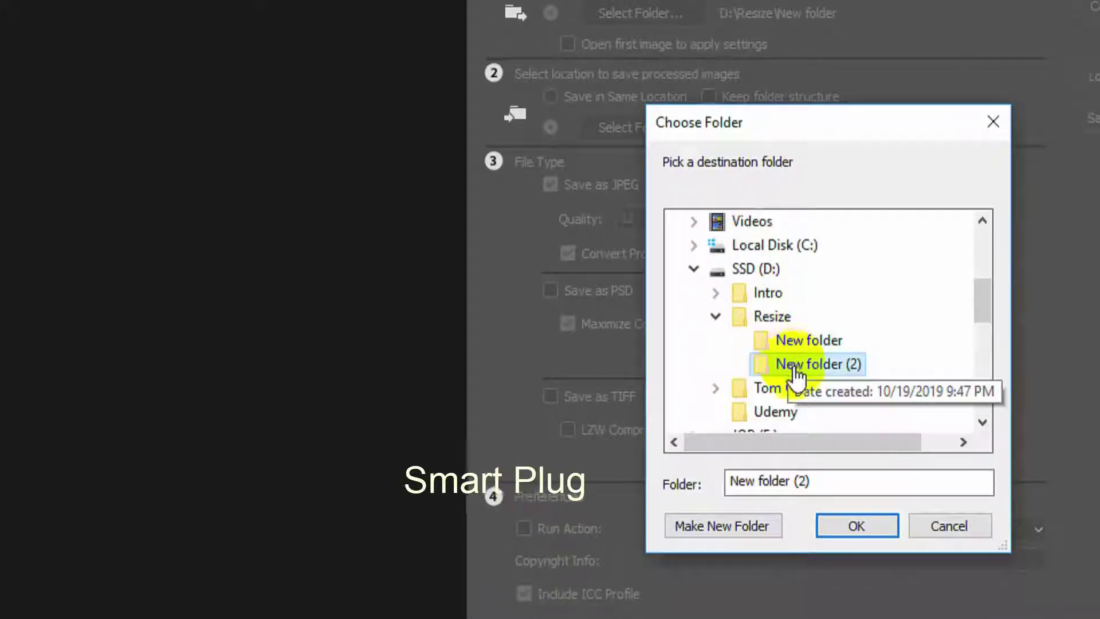
left_click(854, 524)
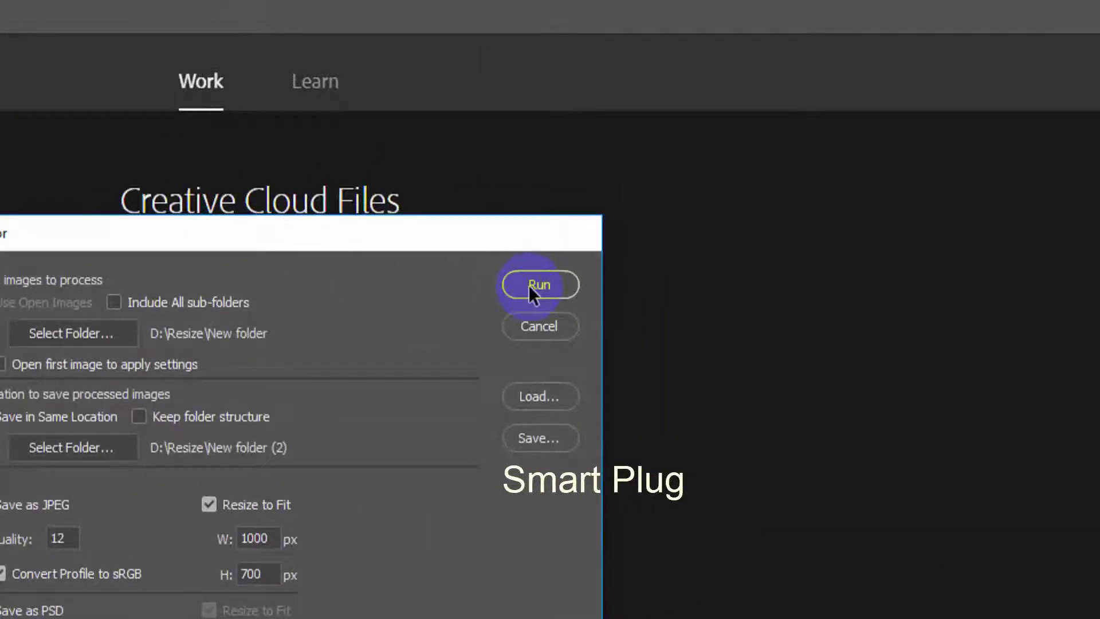
left_click(528, 284)
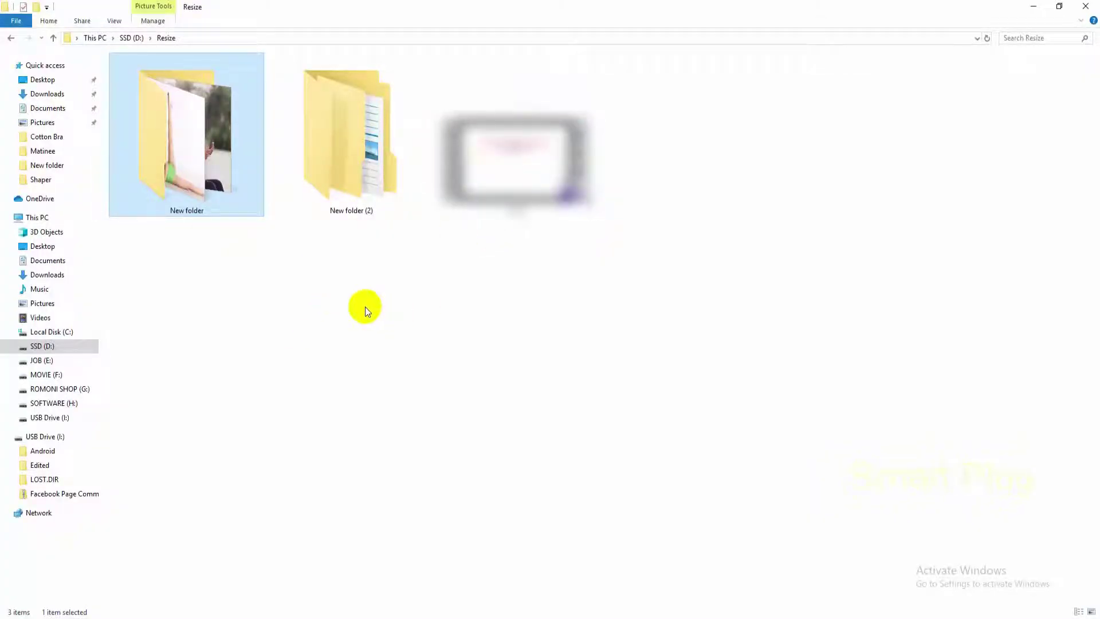
In File Explorer, open the JPEG folder inside New folder (2) to check the processed images' dimensions.
double_click(332, 173)
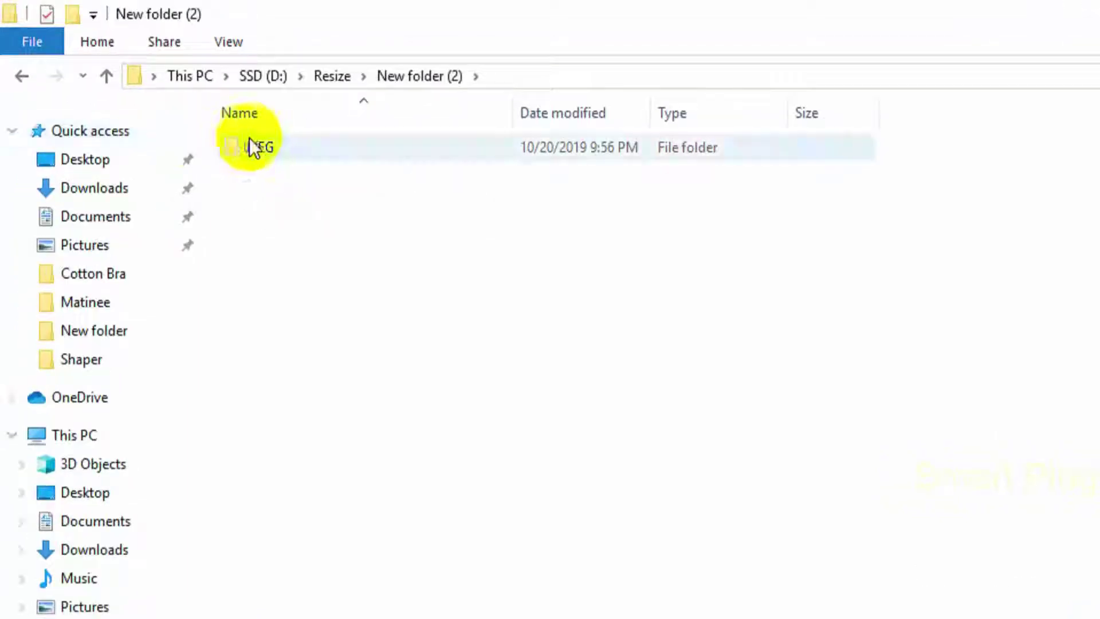
double_click(254, 148)
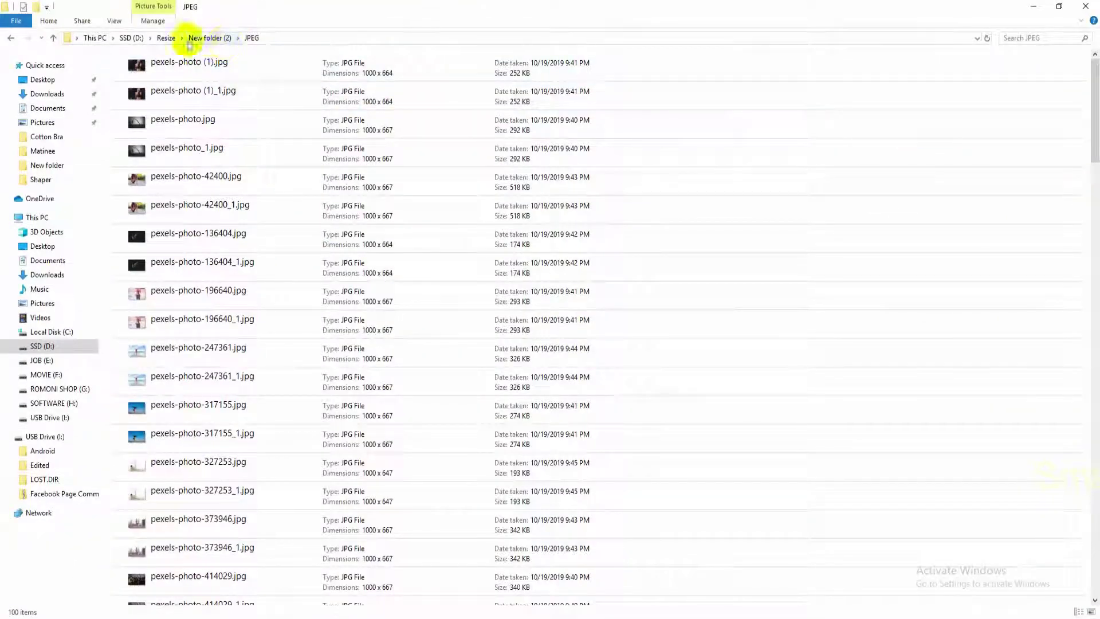
Go back to the original photos in D:\Resize\New folder and show the folder's layout options.
left_click(169, 39)
left_click(177, 108)
double_click(177, 108)
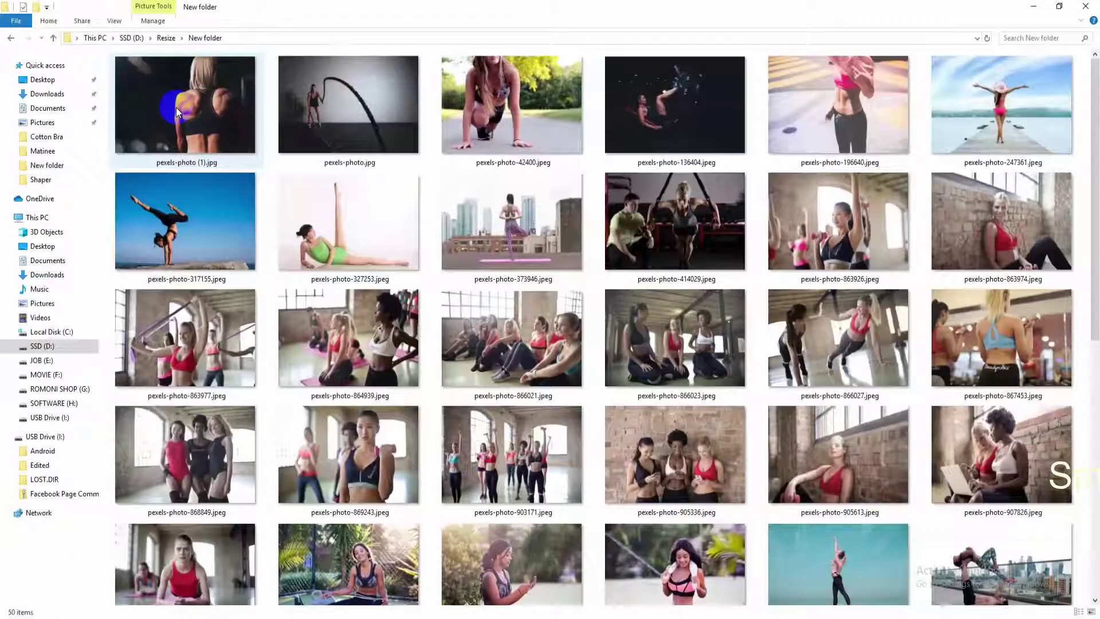
left_click(115, 21)
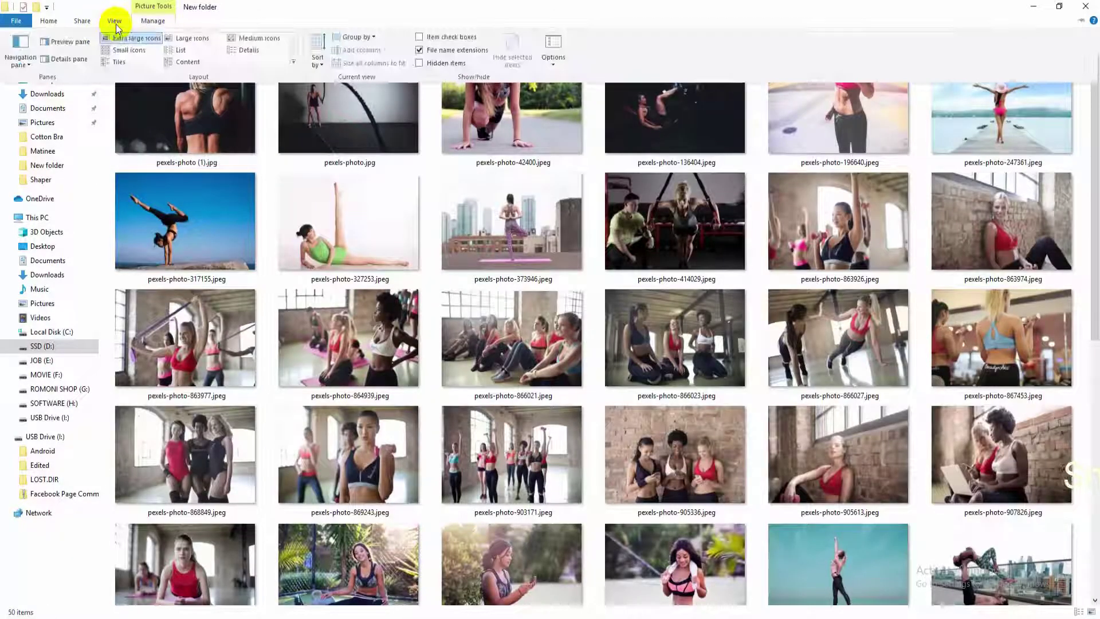